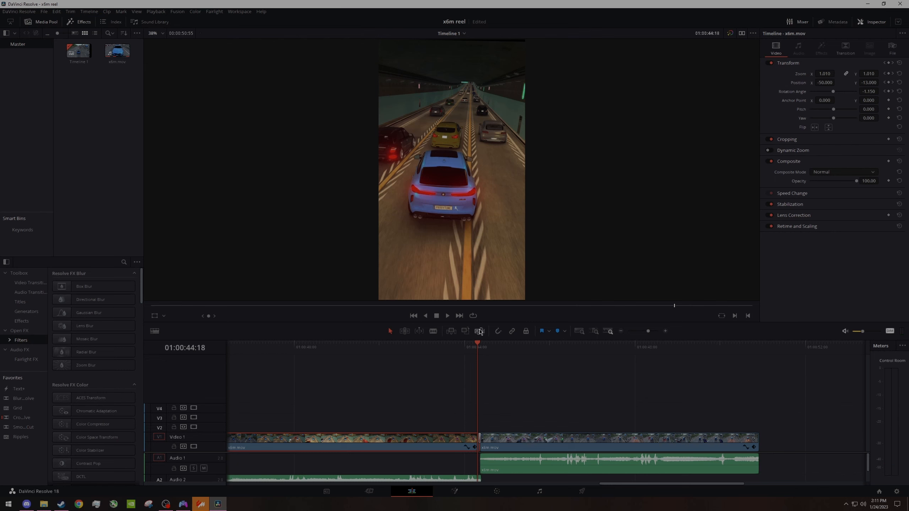
Scrub through the raw driving footage on the timeline to review its different camera angles
left_click_drag(479, 352, 479, 351)
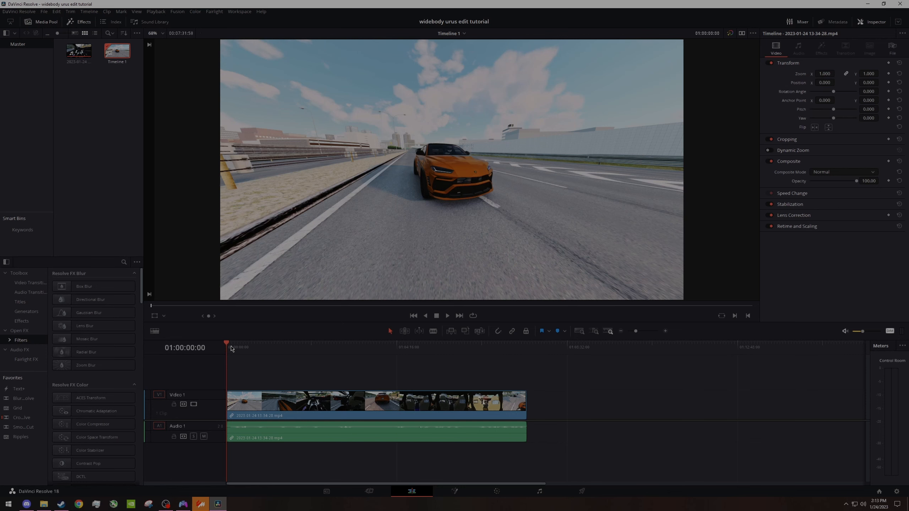
left_click_drag(232, 349, 285, 366)
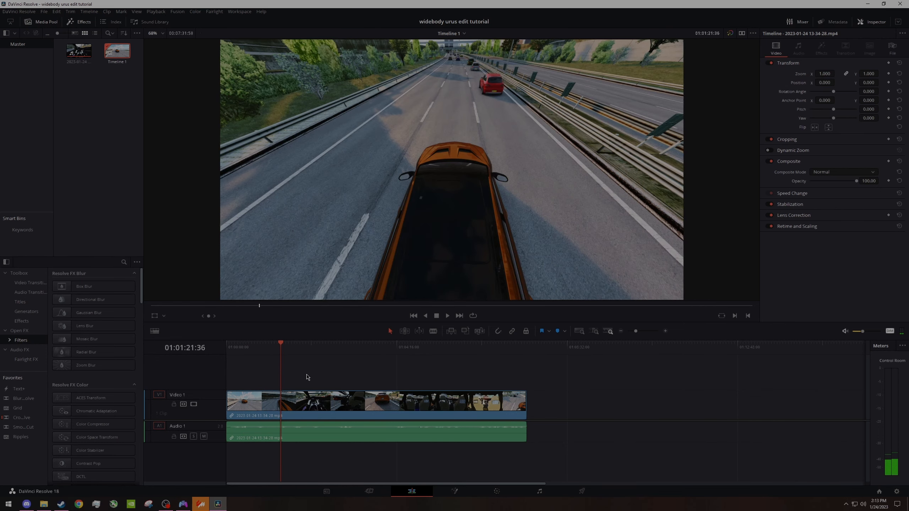
left_click(315, 345)
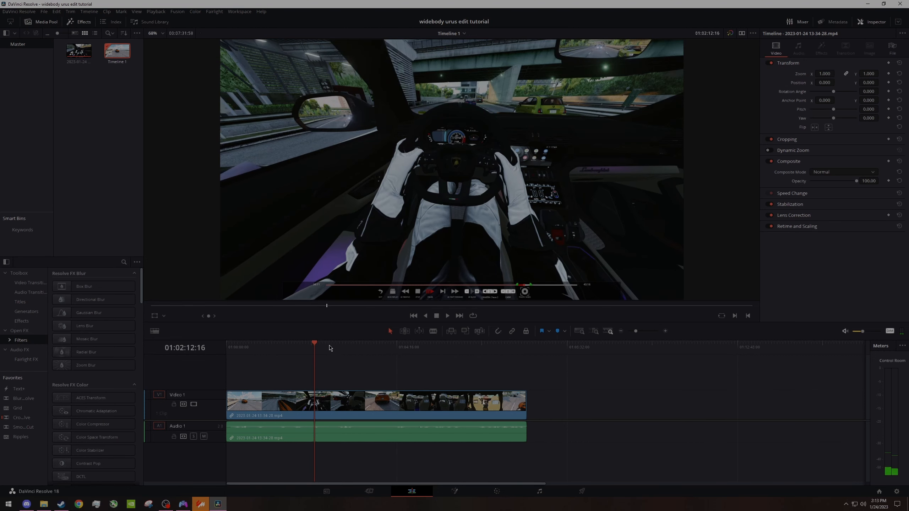
left_click_drag(328, 349, 339, 346)
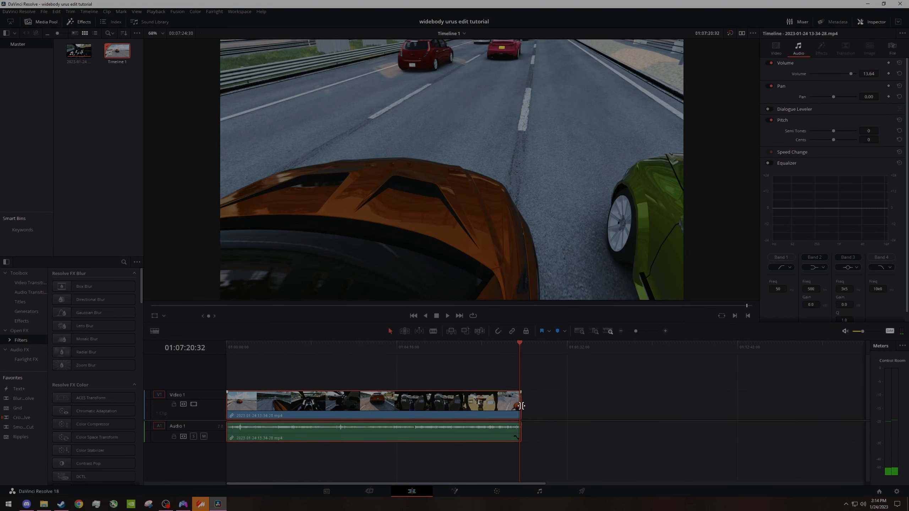
mouse_move(520, 406)
left_mouse_down()
mouse_move(512, 403)
mouse_move(519, 403)
left_mouse_up()
left_click(285, 347)
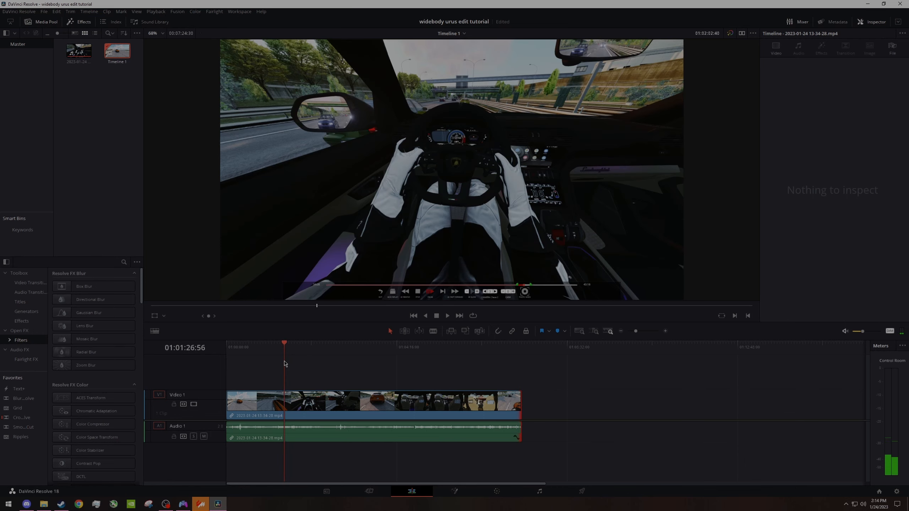
Switch to the Cut page and scrub through the opening driving footage to examine the camera change near 01:00:09:33
left_click(369, 491)
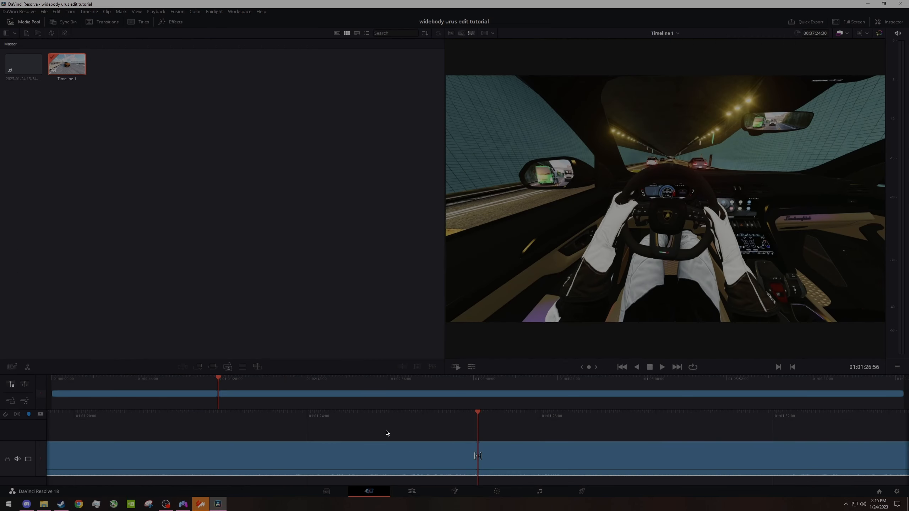
left_click_drag(597, 417, 556, 412)
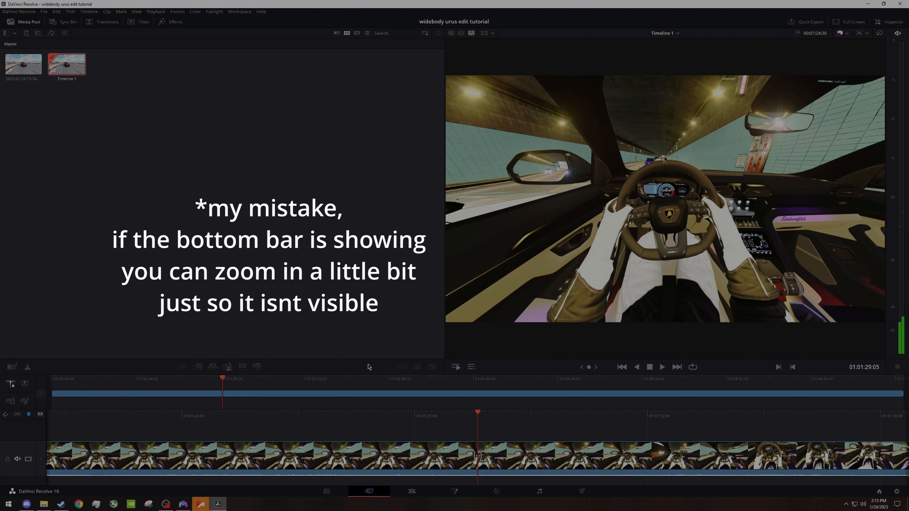
left_click(146, 380)
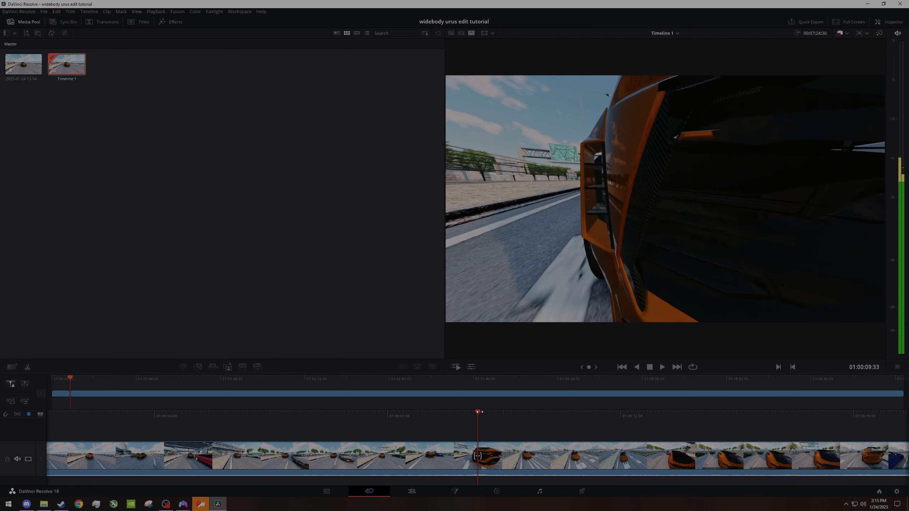
left_click_drag(478, 456, 498, 452)
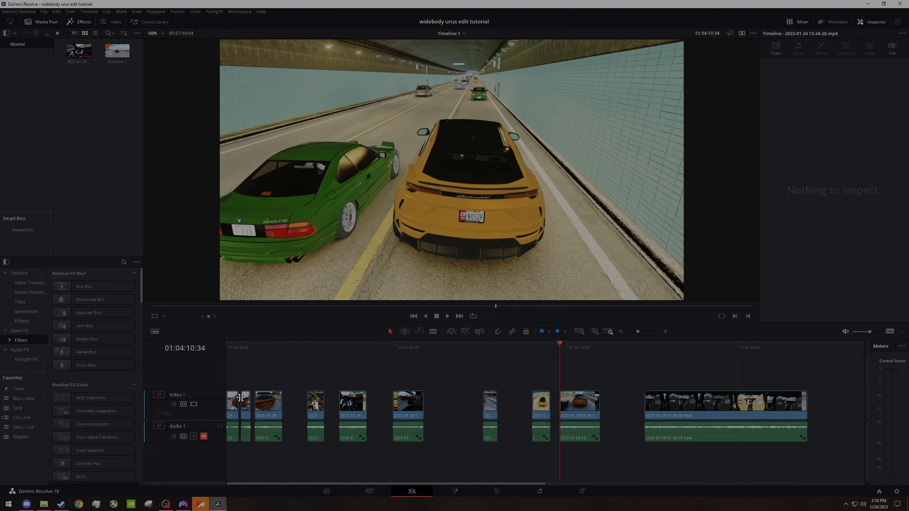
Find the camera change in the tunnel clip and split the clip there at 01:04:14:48 with the Blade tool
left_click(567, 348)
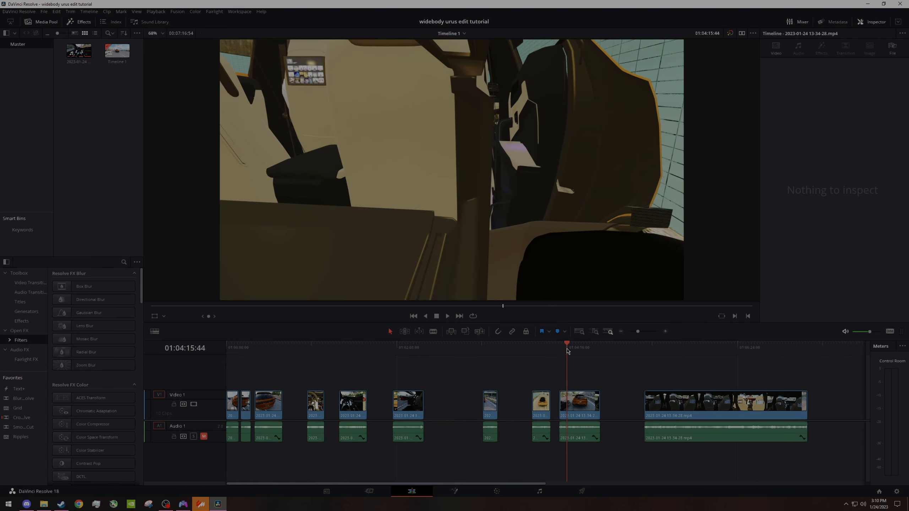
left_click_drag(567, 350, 566, 350)
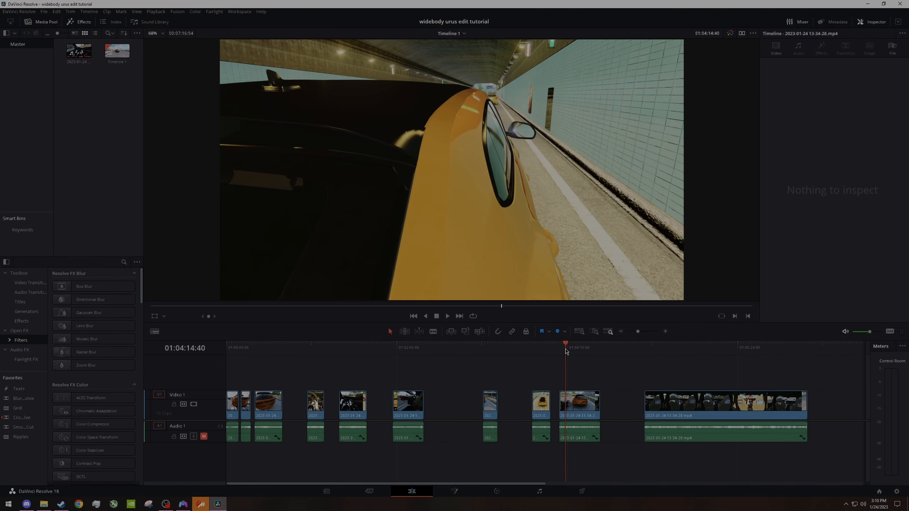
key("Left")
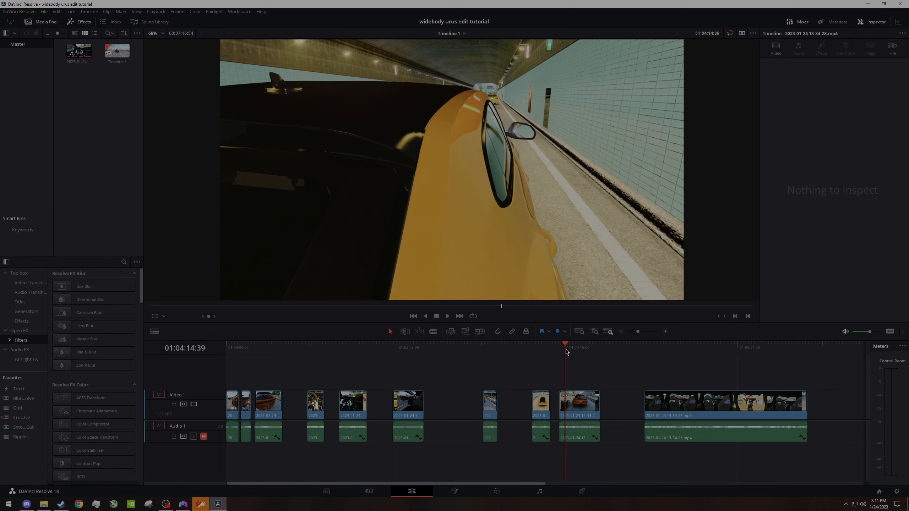
key("Right")
key("Right")
key("Right")
key("Right")
key("Right")
key("Right")
key("Right")
key("Right")
key("Right")
key("Right")
key("Left")
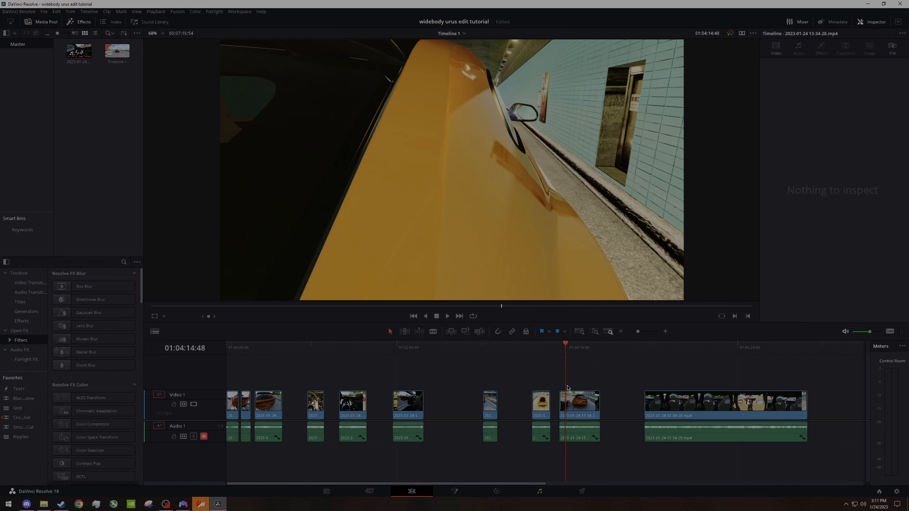
left_click(433, 331)
left_click(571, 399)
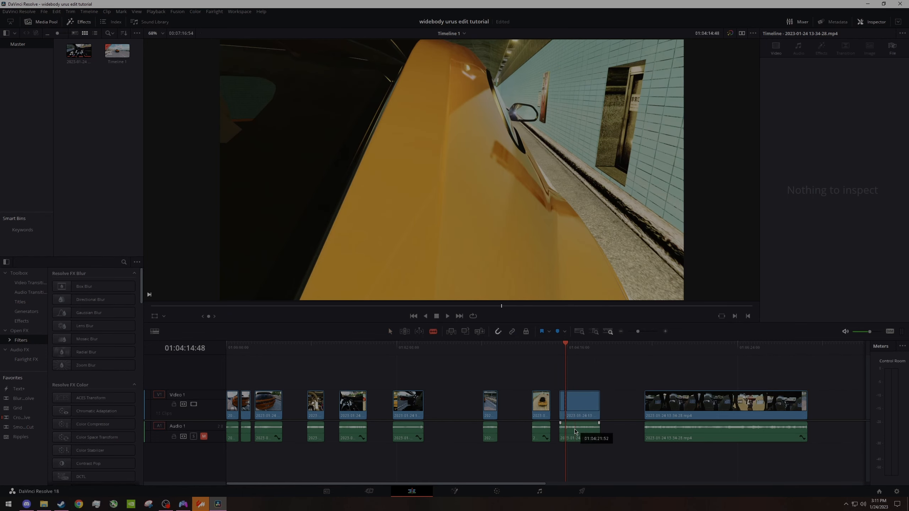
Return to the Selection tool, toggle timeline snapping and select the tunnel clip segment after the new cut
left_click(394, 333)
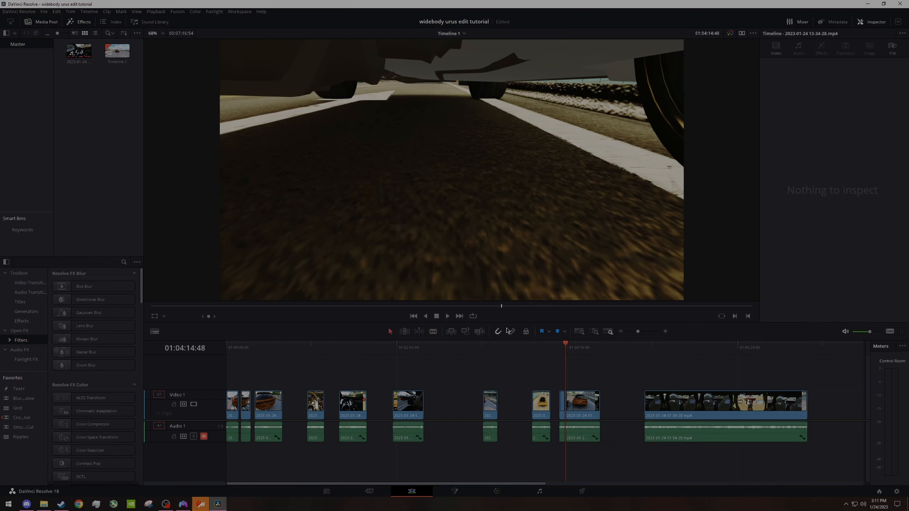
left_click(500, 334)
left_click(586, 405)
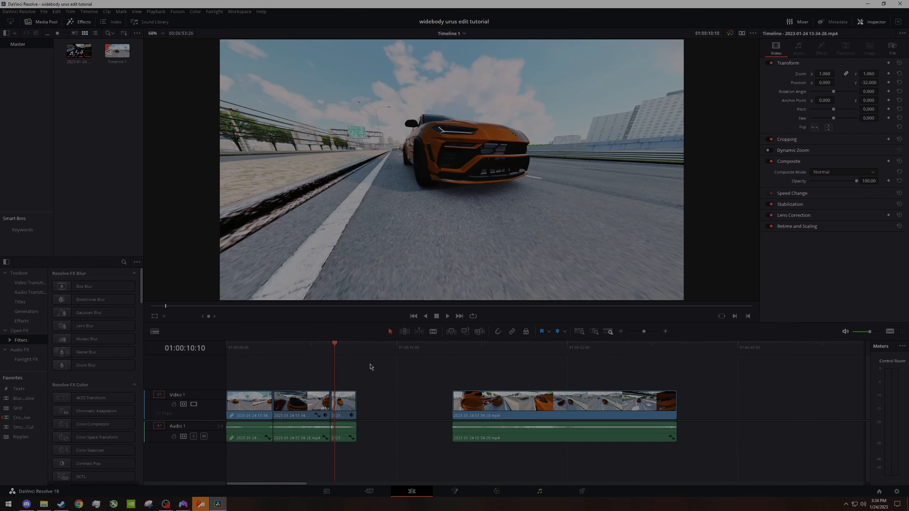
Scrub through the first clip and step frame by frame to the cut near 01:00:04:22 to examine the camera switch
left_click(621, 331)
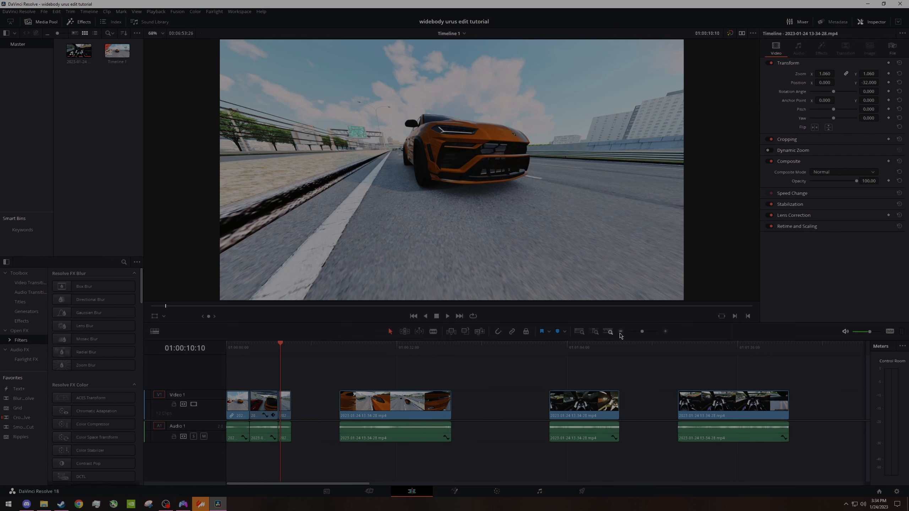
left_click(621, 331)
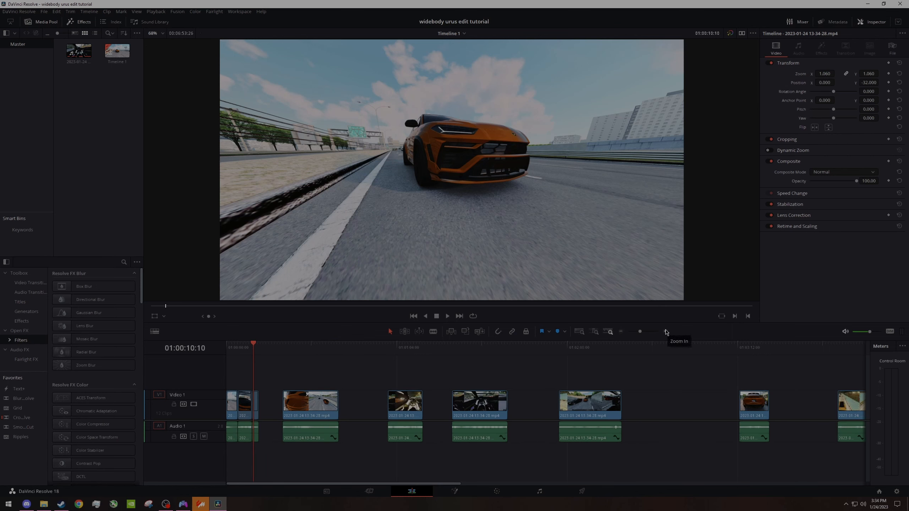
left_click(666, 331)
left_click(665, 331)
left_click(665, 331)
left_click_drag(248, 349, 301, 351)
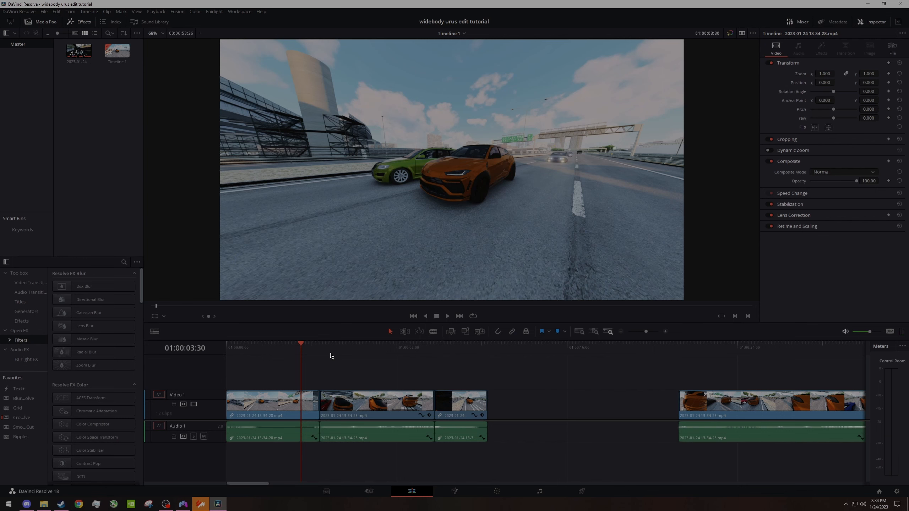
left_click_drag(304, 352, 316, 353)
key("Right")
key("Right")
key("Right")
key("Right")
key("Right")
key("Right")
key("Right")
key("Right")
key("Right")
key("Right")
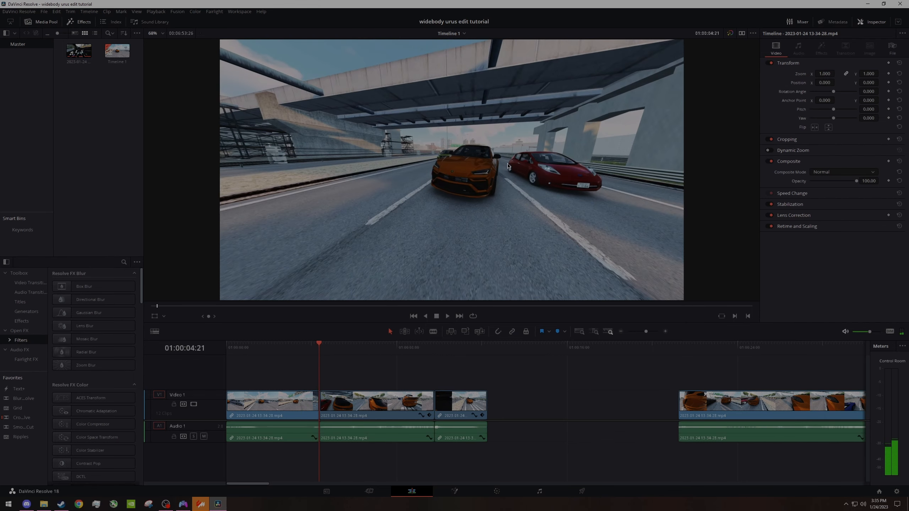
key("Right")
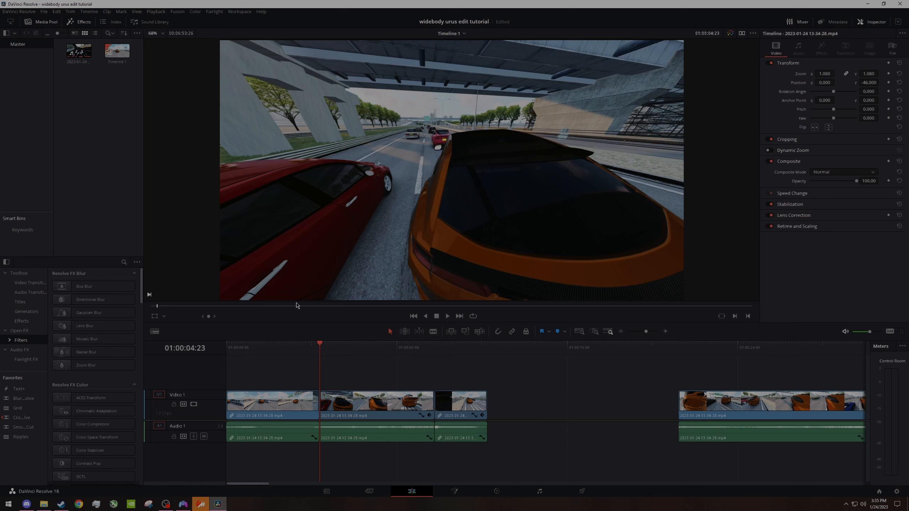
Step back and forth across the first cut at 01:00:04:22 to compare the car's placement in both shots
key("Left")
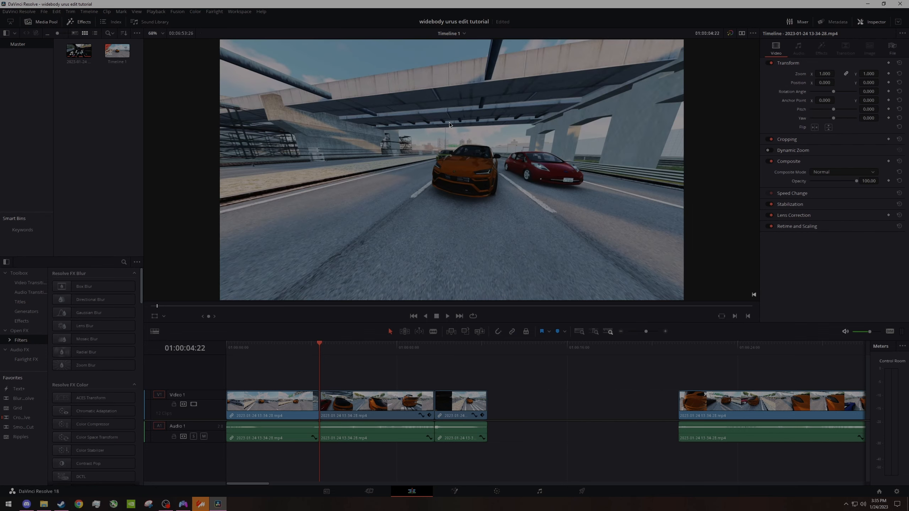
key("Right")
key("Left")
key("Right")
key("Left")
key("Right")
key("Left")
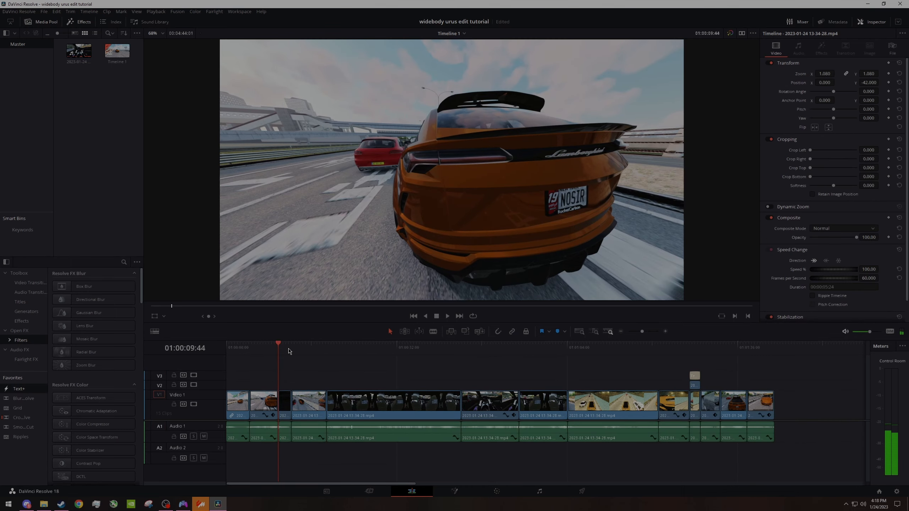
Step frame by frame from 01:00:09:44 across the cut to examine how the rear and front car shots line up
key("Right")
key("Right")
key("Right")
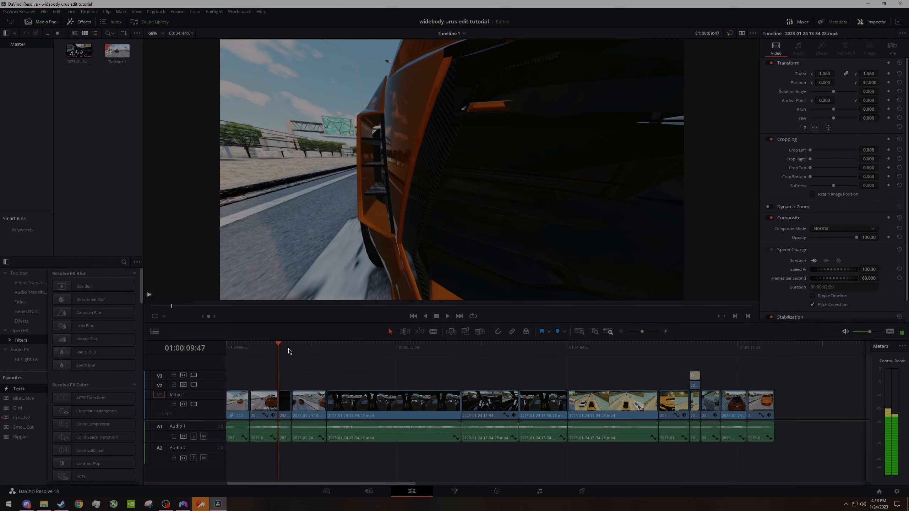
key("Right")
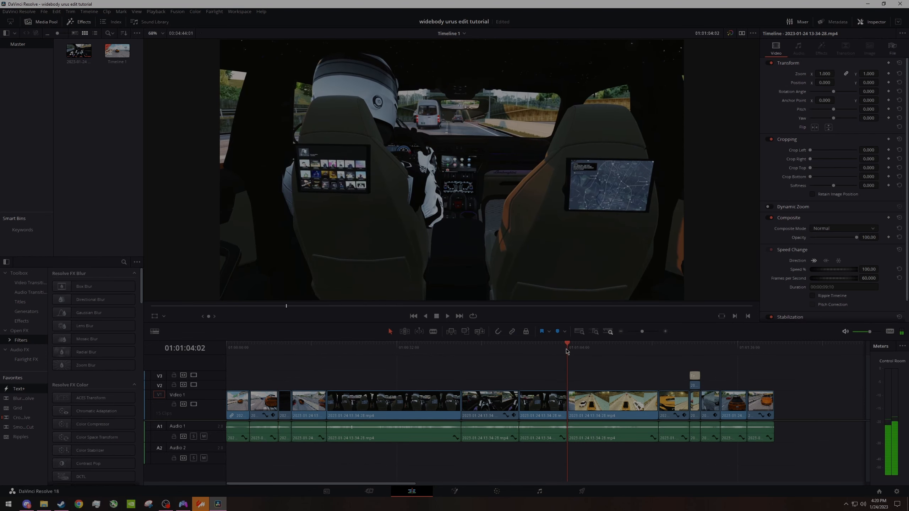
Step frame by frame across the cut near 01:01:04:08 to compare the back-seat view with the rear exterior shot
key("Right")
key("Right")
key("Right")
key("Right")
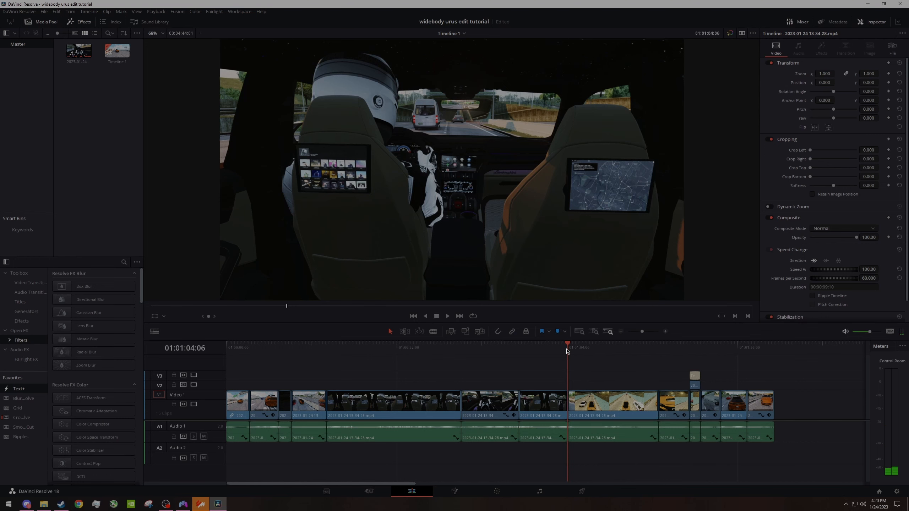
key("Right")
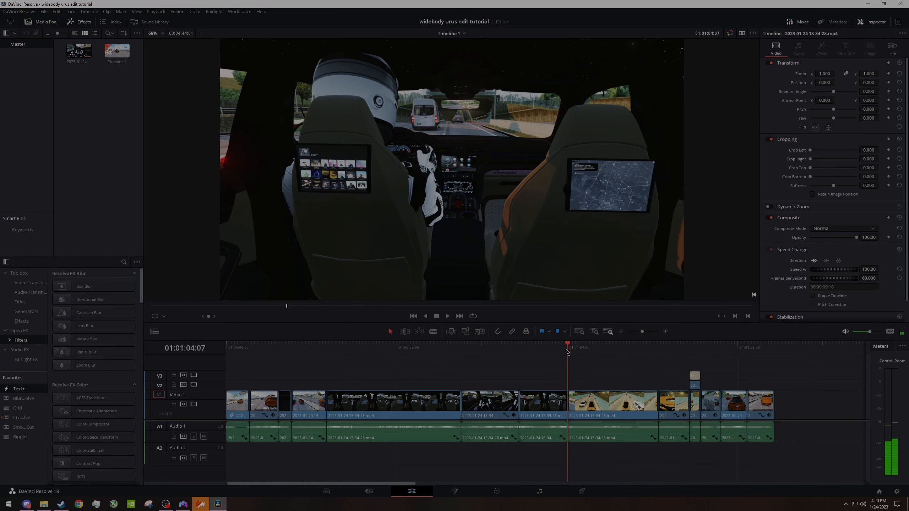
key("Right")
key("Right")
key("Left")
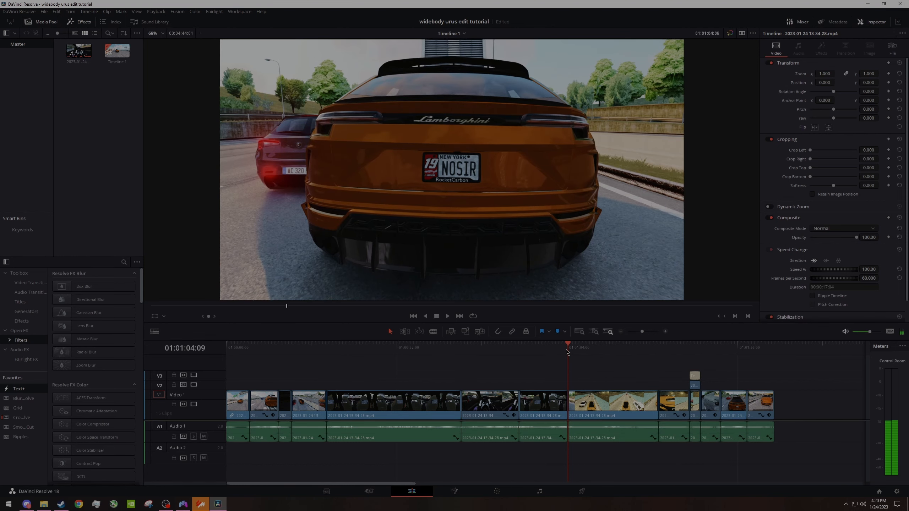
key("Right")
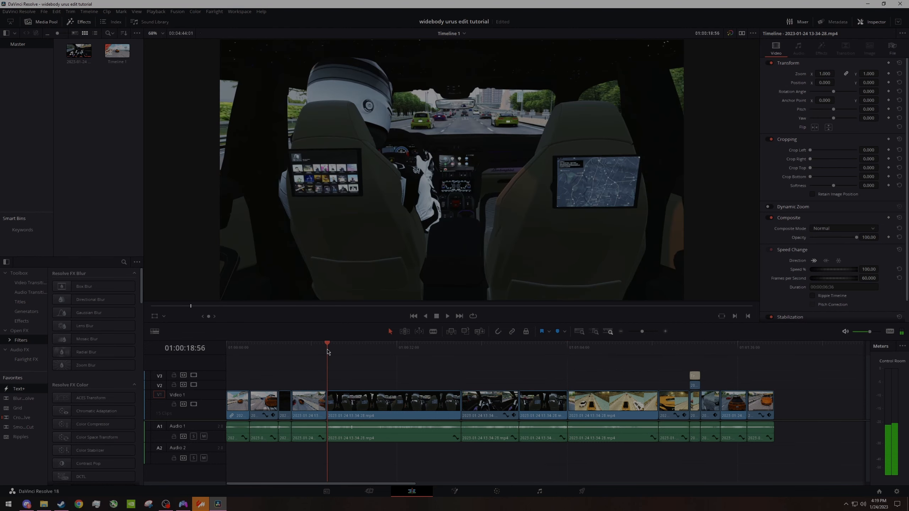
Step across the cuts near 01:00:18:52 and 01:00:44:06 to compare the framing of the shots on either side
left_click_drag(327, 352, 326, 352)
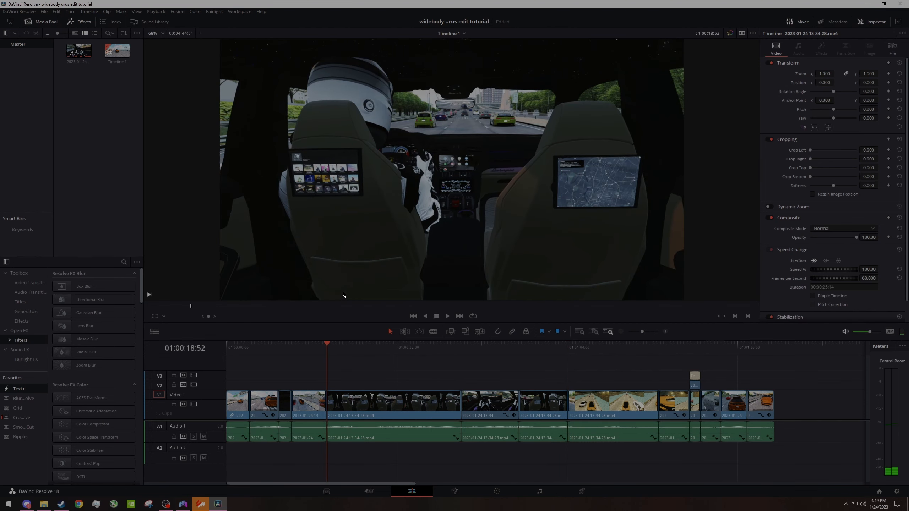
key("Left")
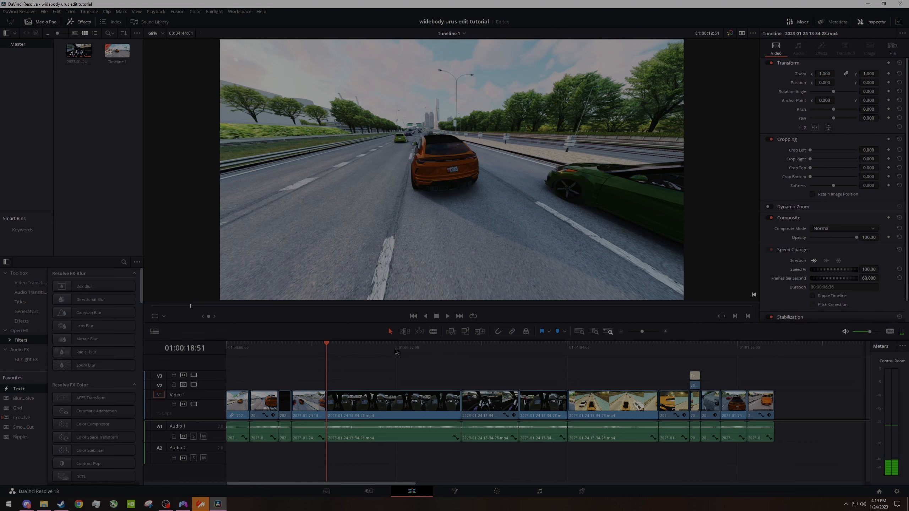
left_click(461, 354)
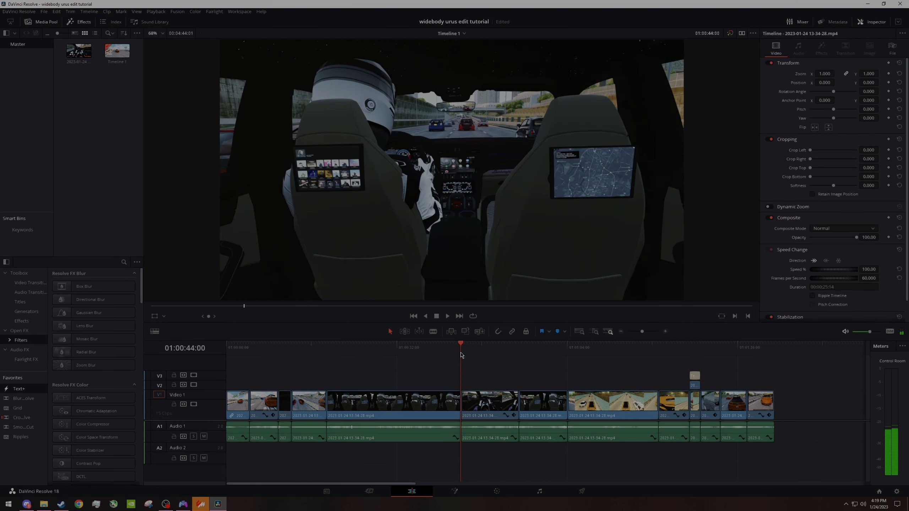
key("Left")
key("Right")
key("Right")
key("Right")
key("Right")
key("Right")
key("Right")
key("Right")
key("Right")
key("Right")
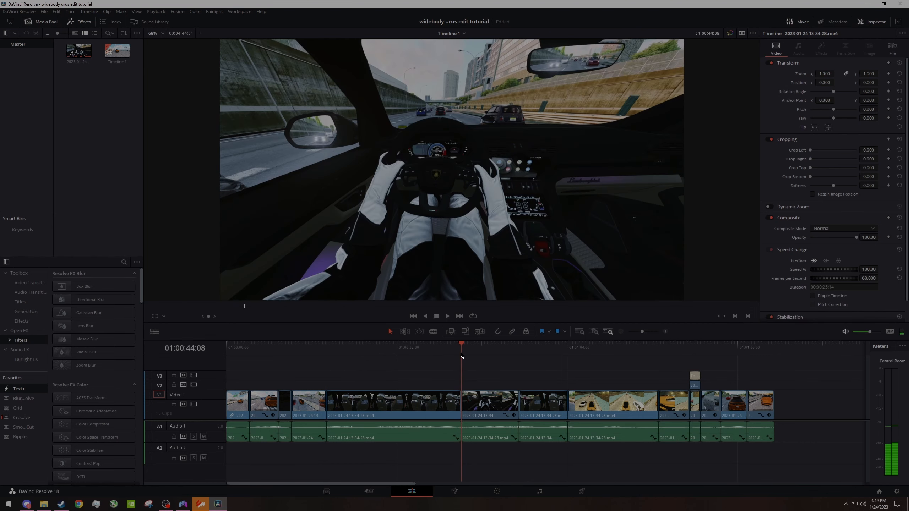
key("Left")
key("Left")
key("Left")
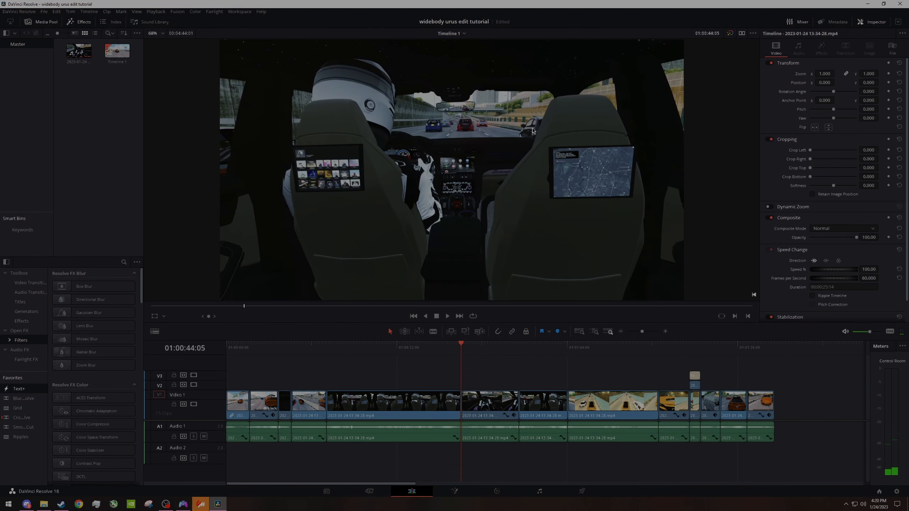
key("Right")
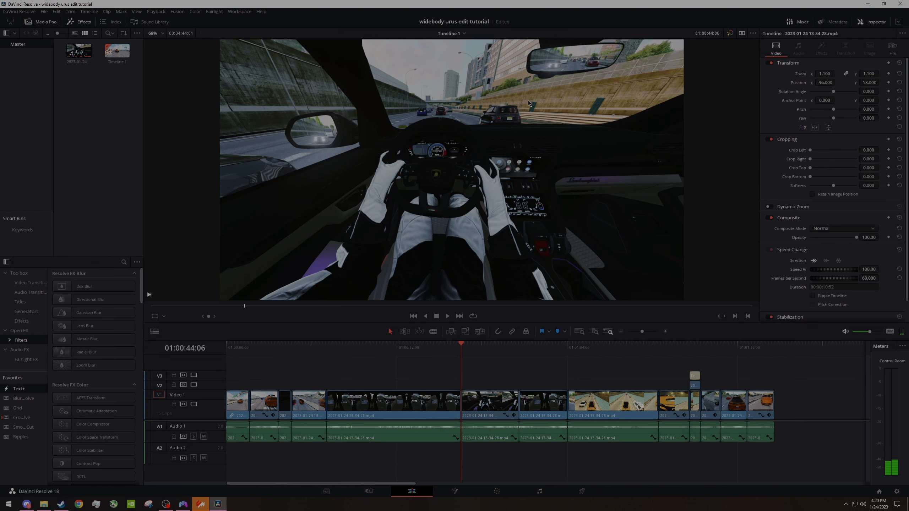
Delete the two leftover back-seat clips that sit beyond the end of the assembled edit, together with their audio
left_click_drag(512, 349, 692, 349)
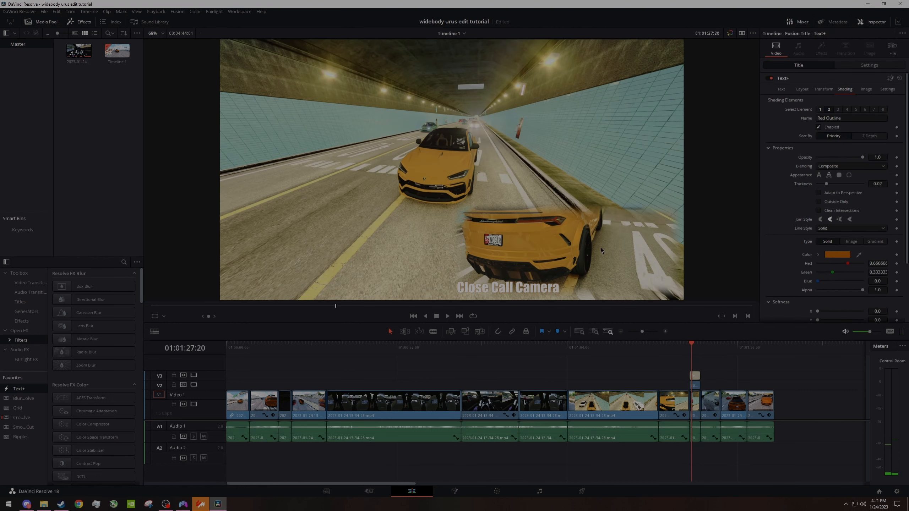
left_click_drag(694, 349, 742, 350)
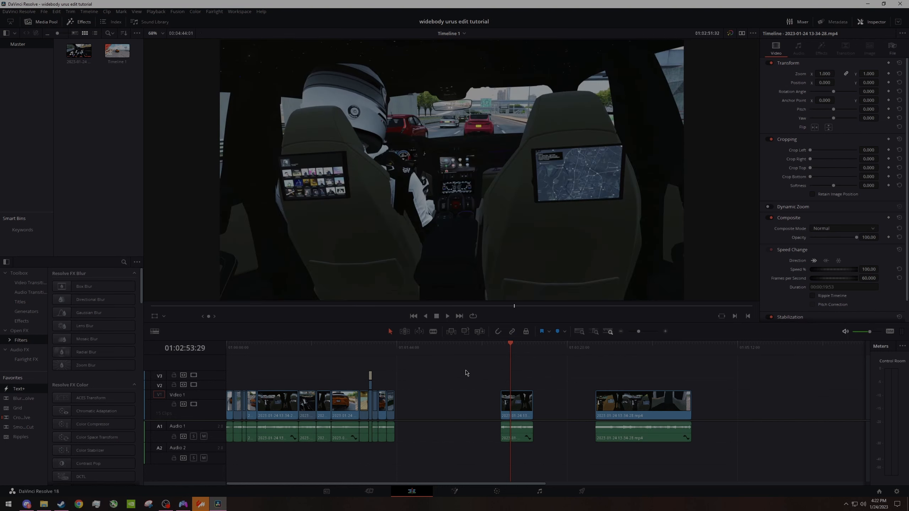
left_click_drag(462, 364, 706, 440)
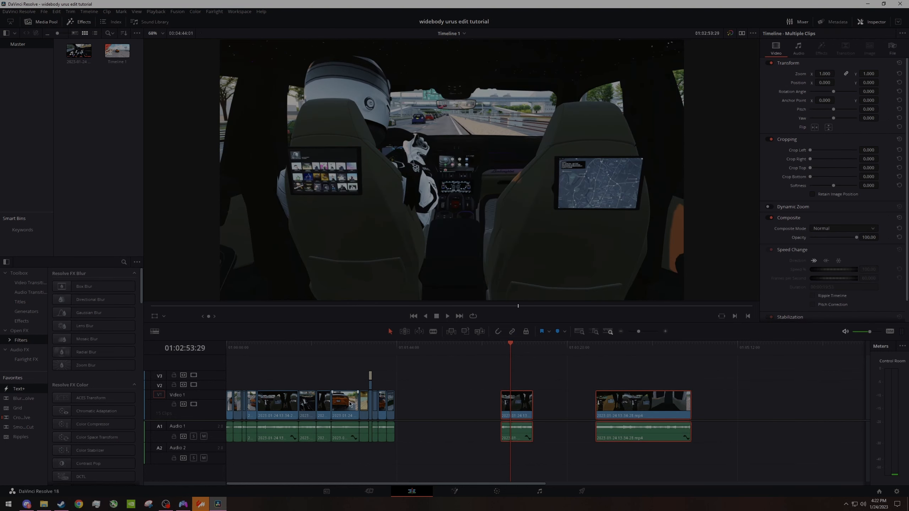
key("Delete")
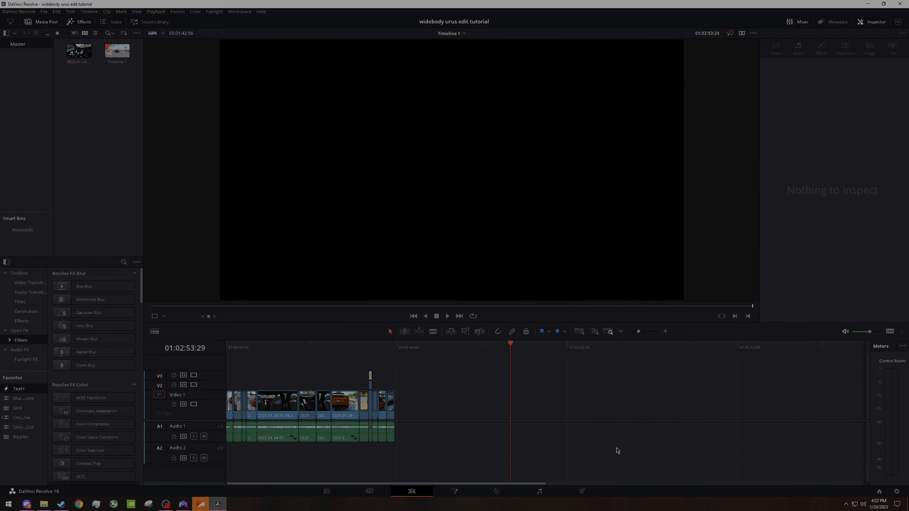
Review the opening rear-view car shots between 01:00:07:21 and 01:00:09:38
left_click_drag(501, 346, 238, 346)
left_click(665, 331)
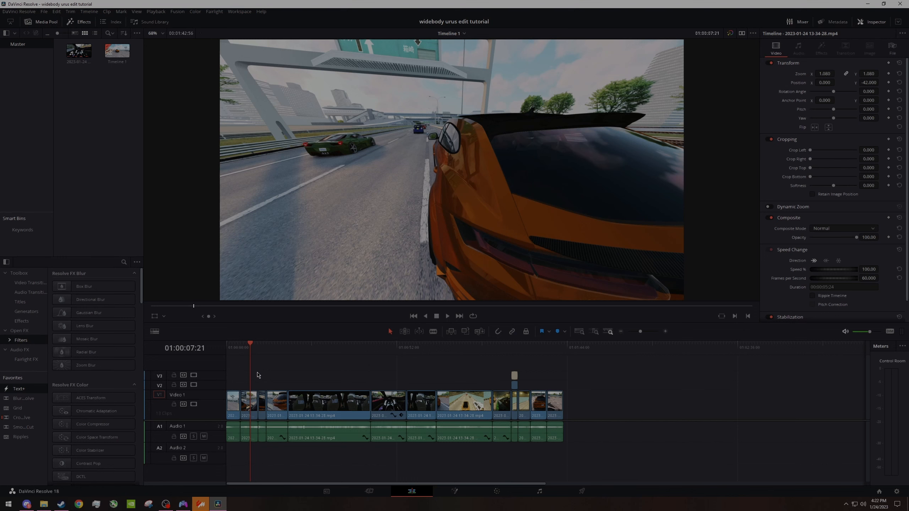
left_click(257, 352)
key("space")
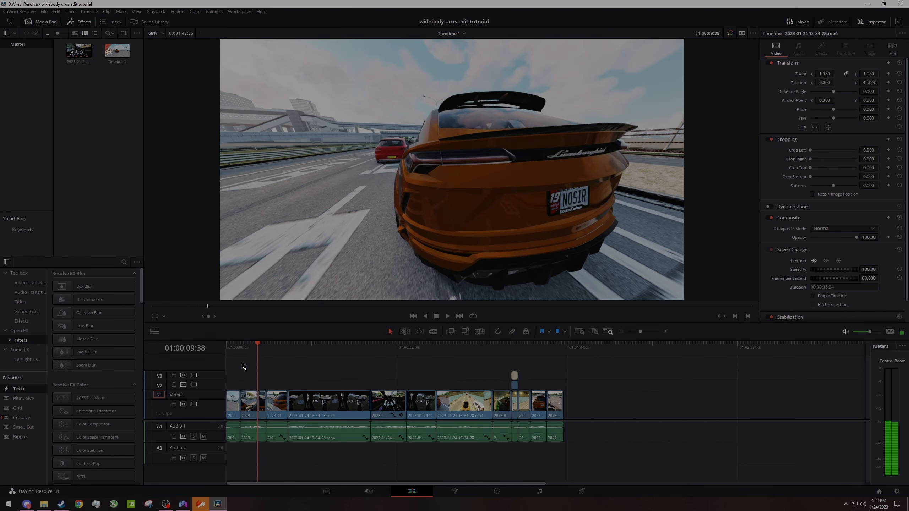
Add a Blur Dissolve transition at the first cut and set its horizontal and vertical strength to 0.061
left_click(36, 396)
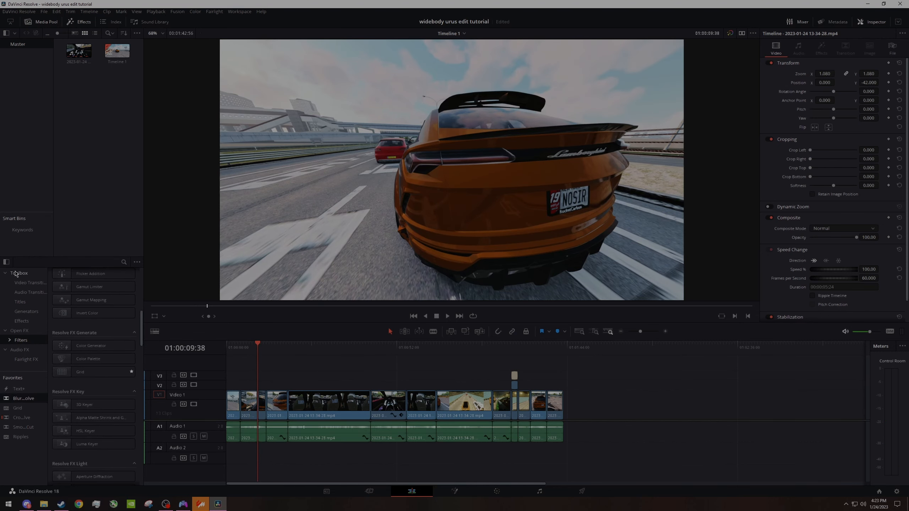
left_click(30, 284)
left_click(74, 300)
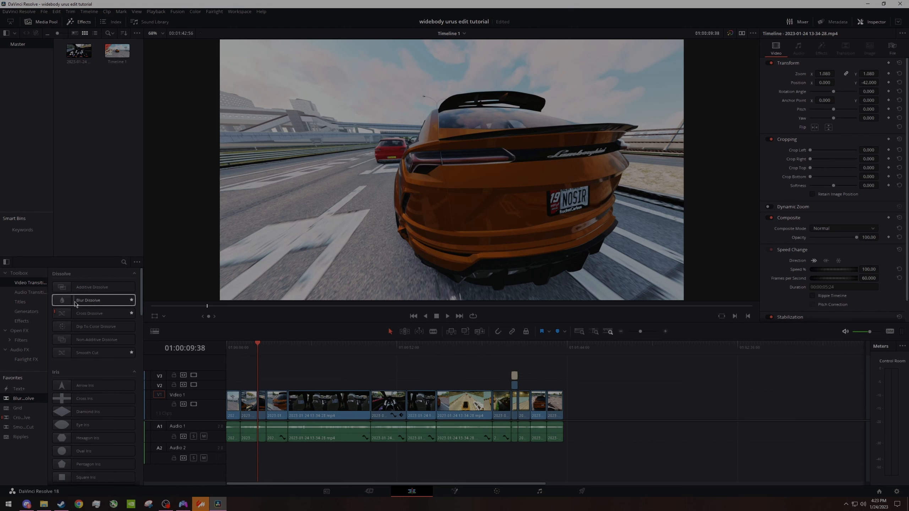
left_click(666, 332)
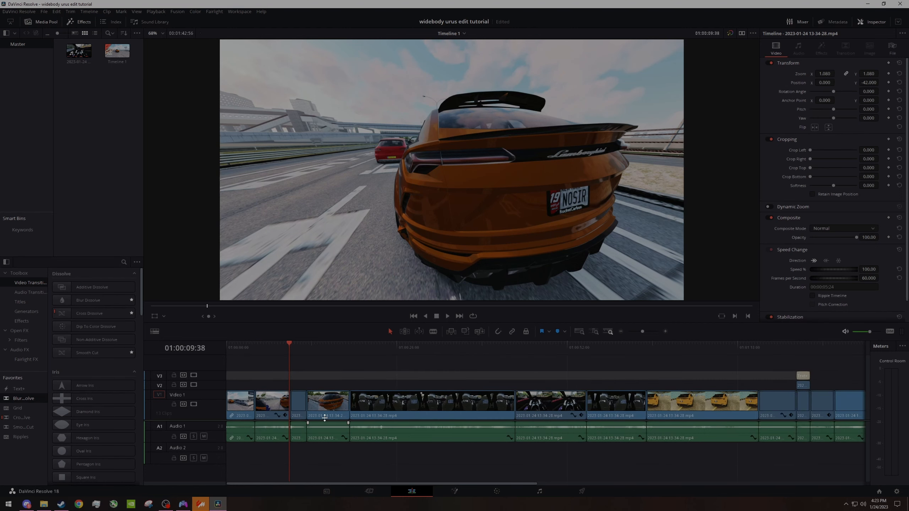
left_click_drag(289, 346, 249, 347)
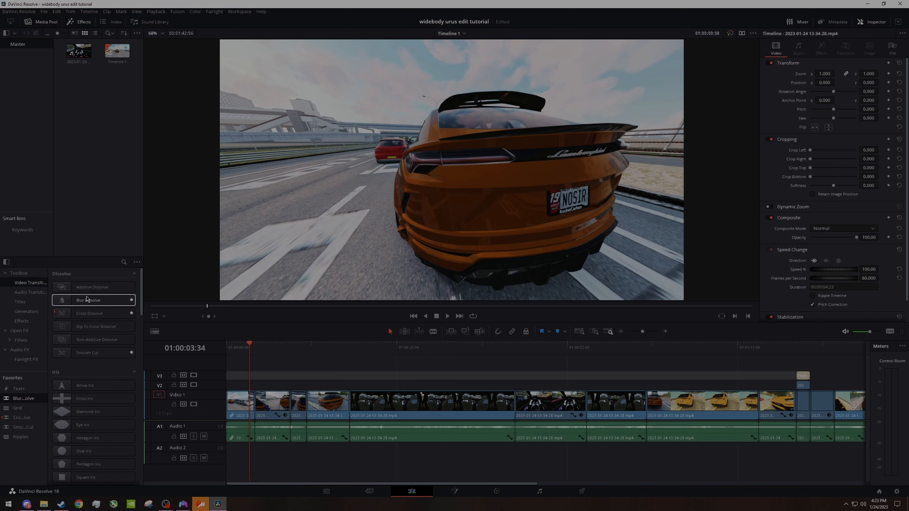
left_click_drag(87, 299, 258, 399)
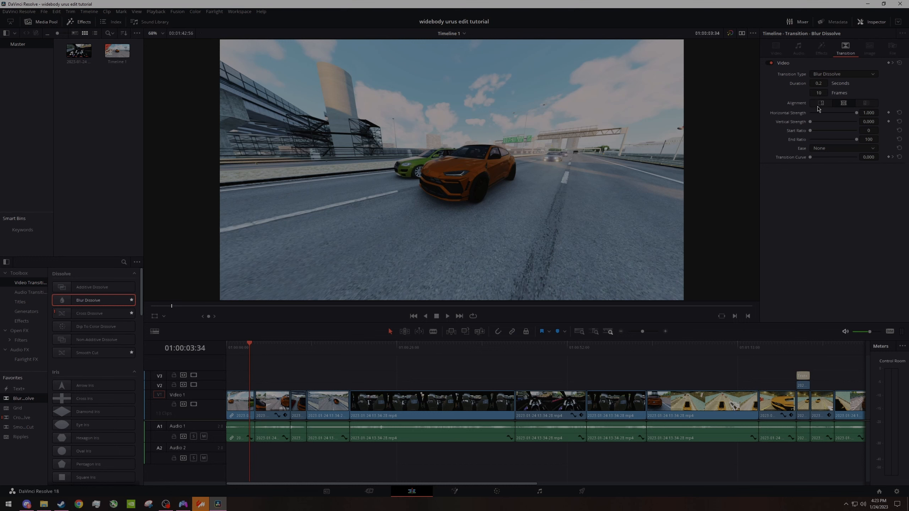
left_click_drag(811, 124, 813, 122)
left_click(813, 113)
Play the first cut and step frame by frame around 01:00:04:23 to examine how the Blur Dissolve blends both shots
left_click(252, 351)
key("space")
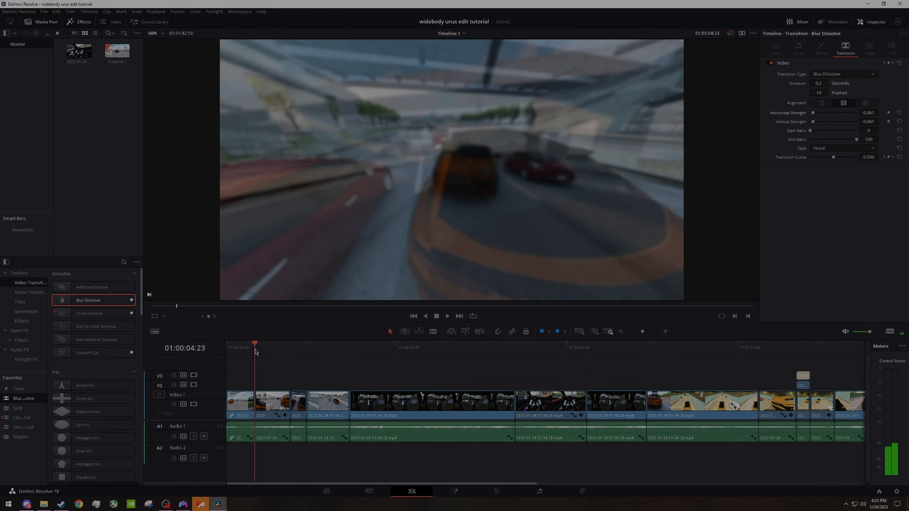
key("Left")
key("Left")
key("Left")
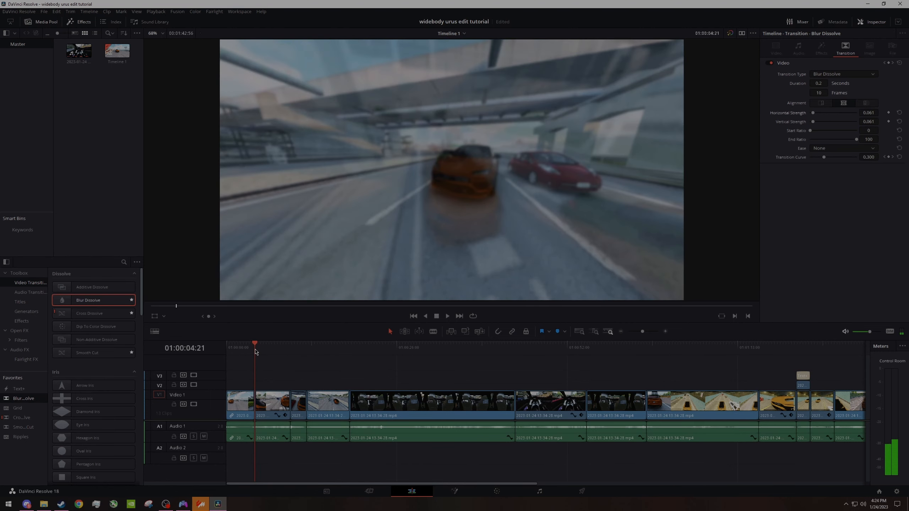
key("Right")
key("Right")
key("Right")
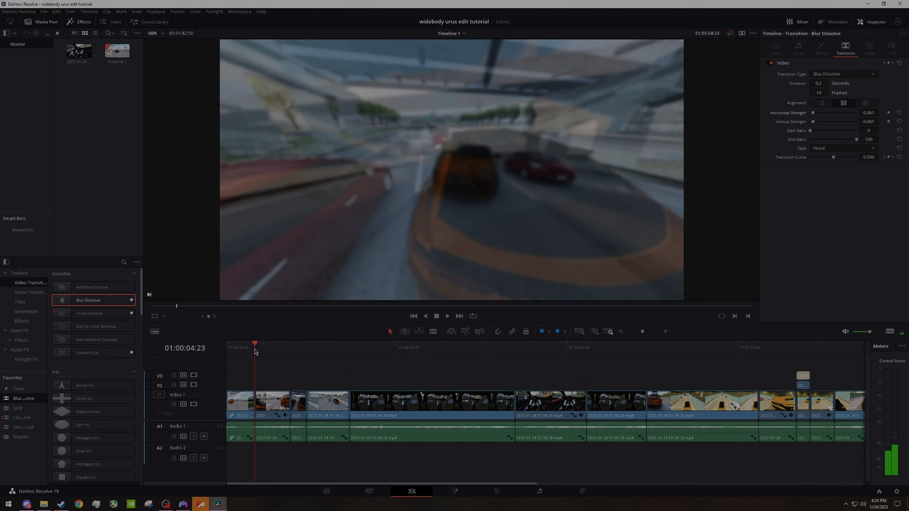
Jump between 01:00:42:07 and 01:00:47:52 to compare the back-seat and driver-view shots around their cut
left_click(503, 347)
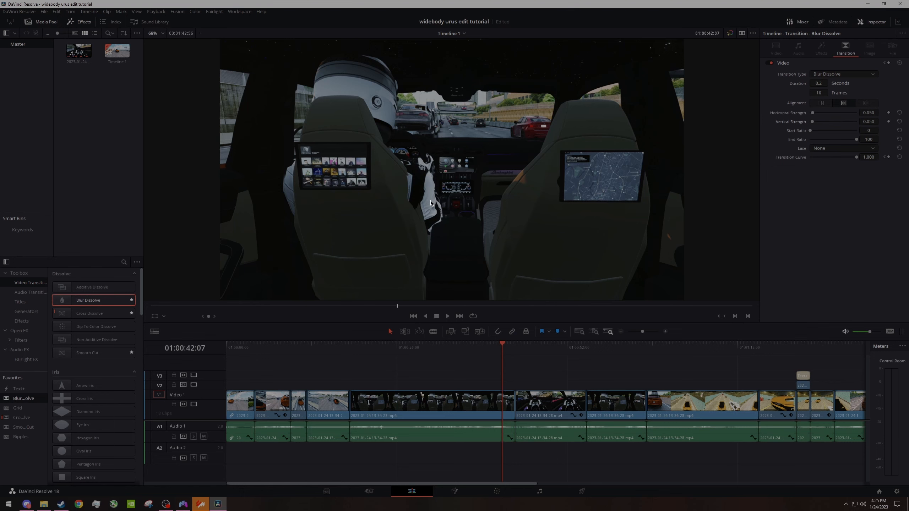
left_click(521, 350)
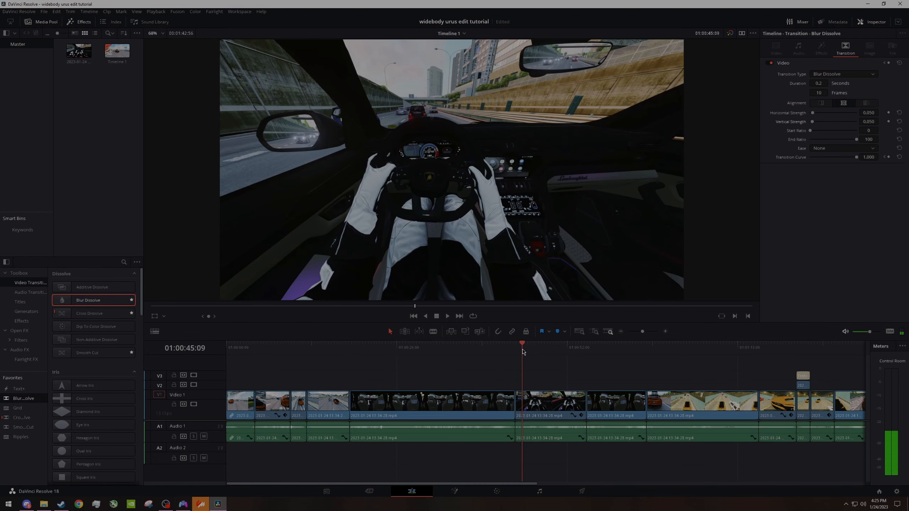
left_click(501, 350)
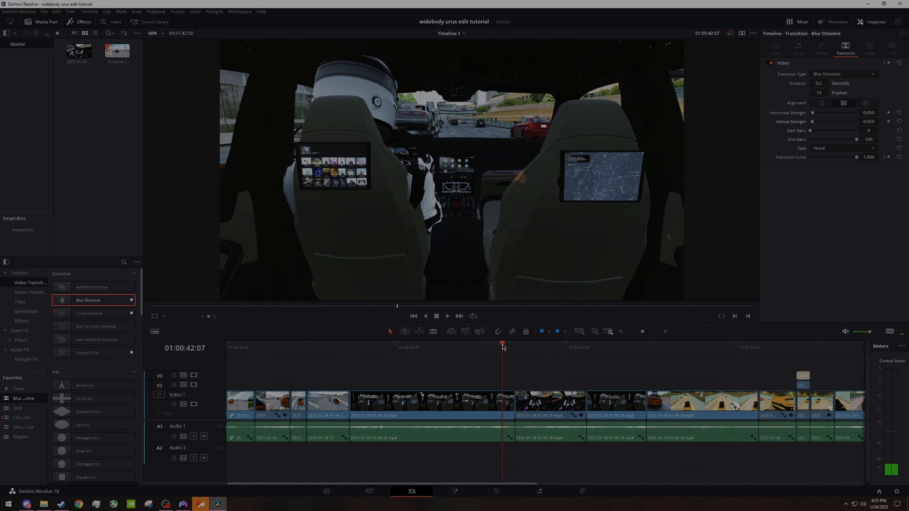
left_click(540, 344)
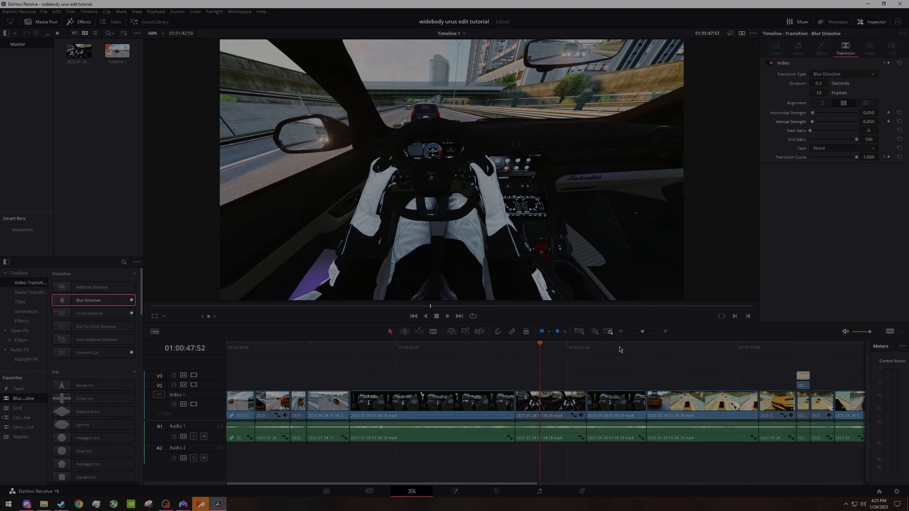
Add a Blur Dissolve transition at the cut between the second back-seat shot and the following rear exterior shot
left_click(621, 331)
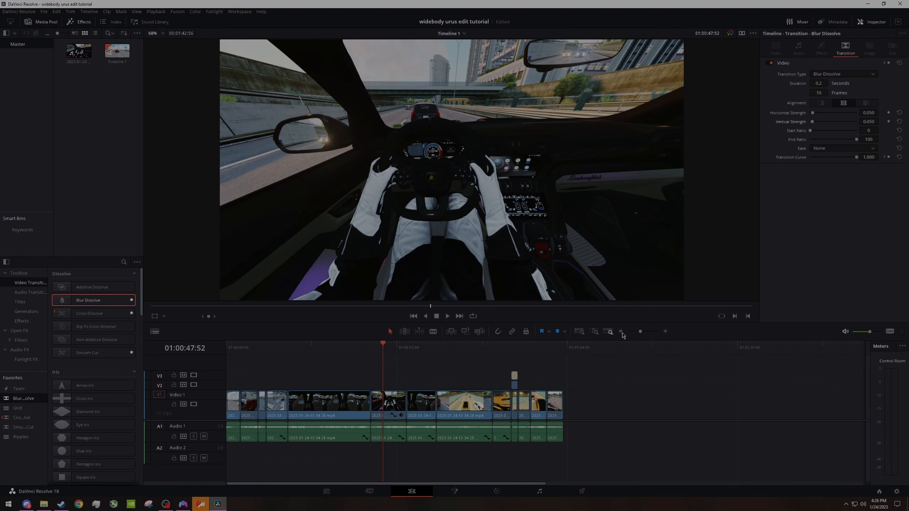
left_click(414, 348)
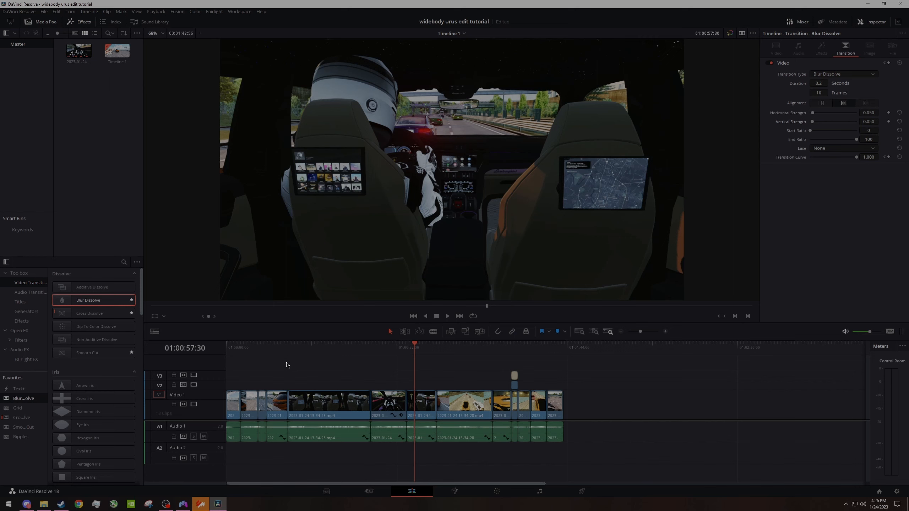
left_click(440, 374)
left_click(665, 331)
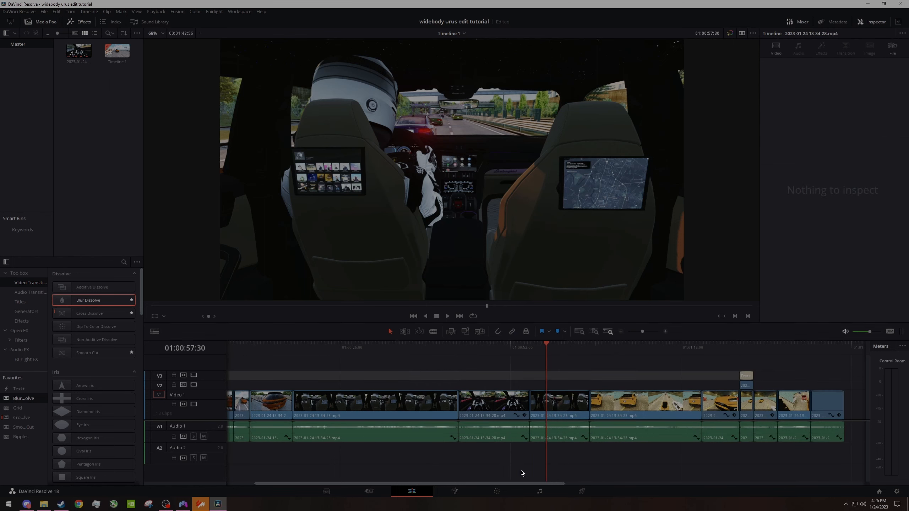
left_click_drag(524, 483, 583, 484)
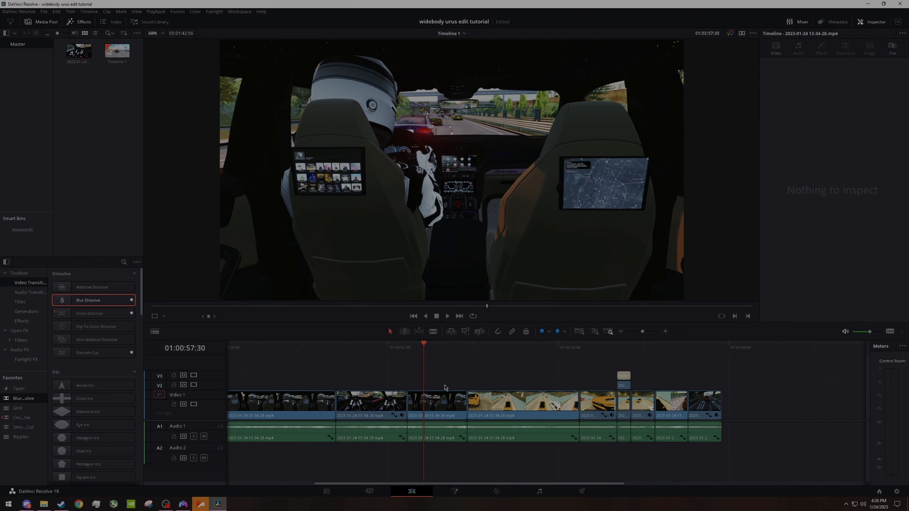
left_click_drag(29, 400, 466, 401)
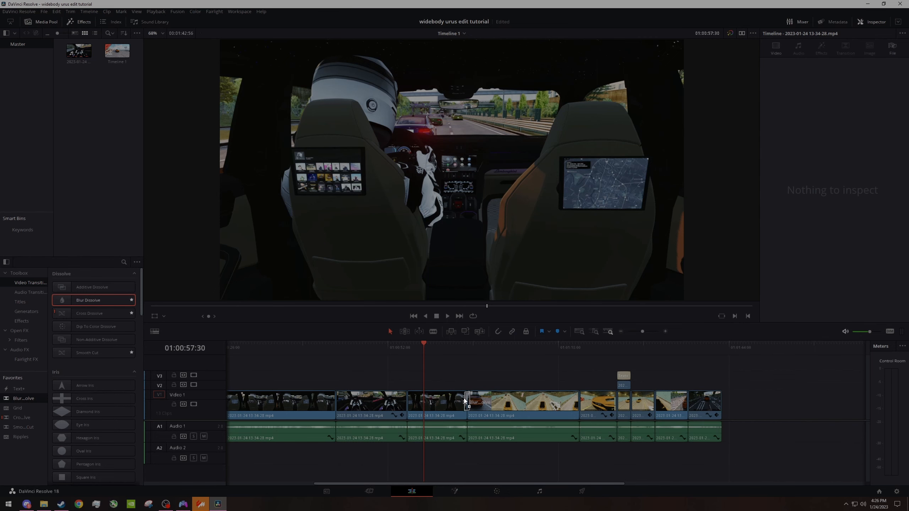
left_click(465, 398)
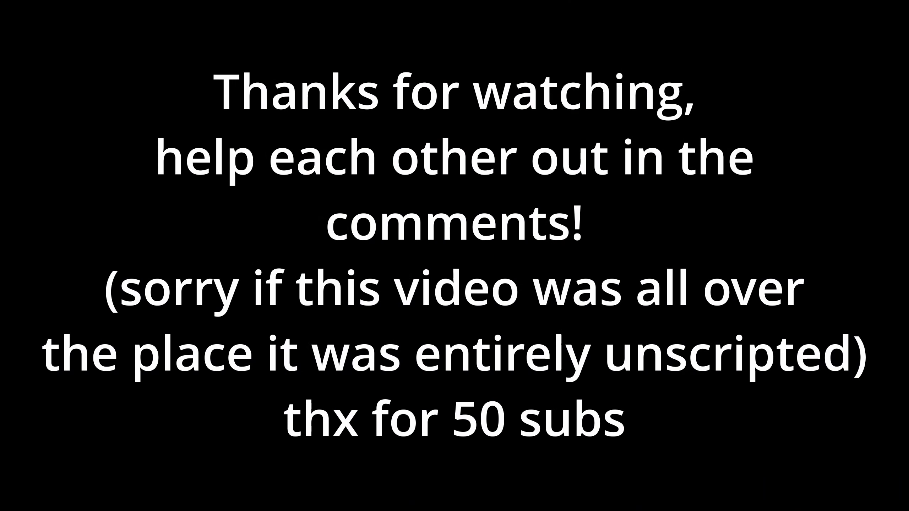